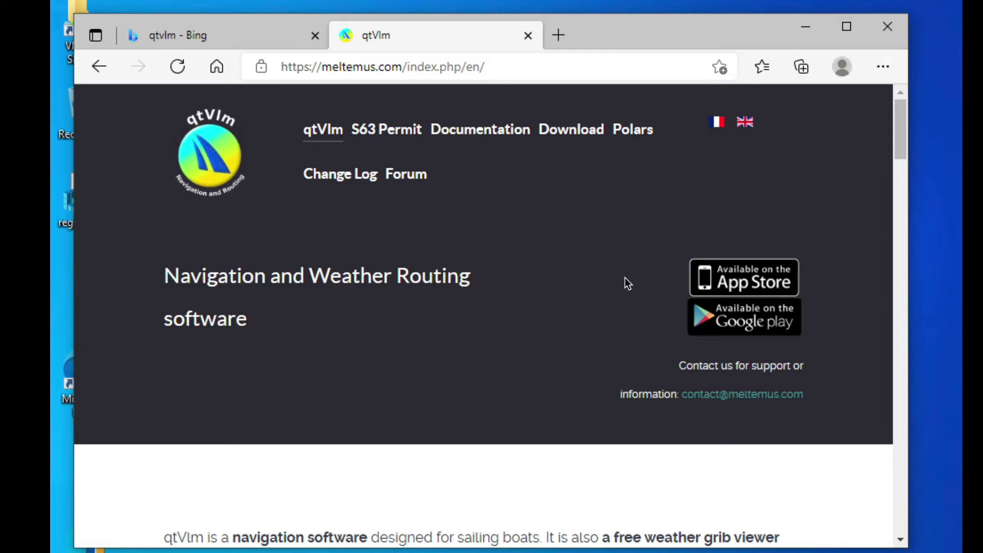
# - Return to the qtVlm website and go to its download page
pyautogui.click(196, 32)
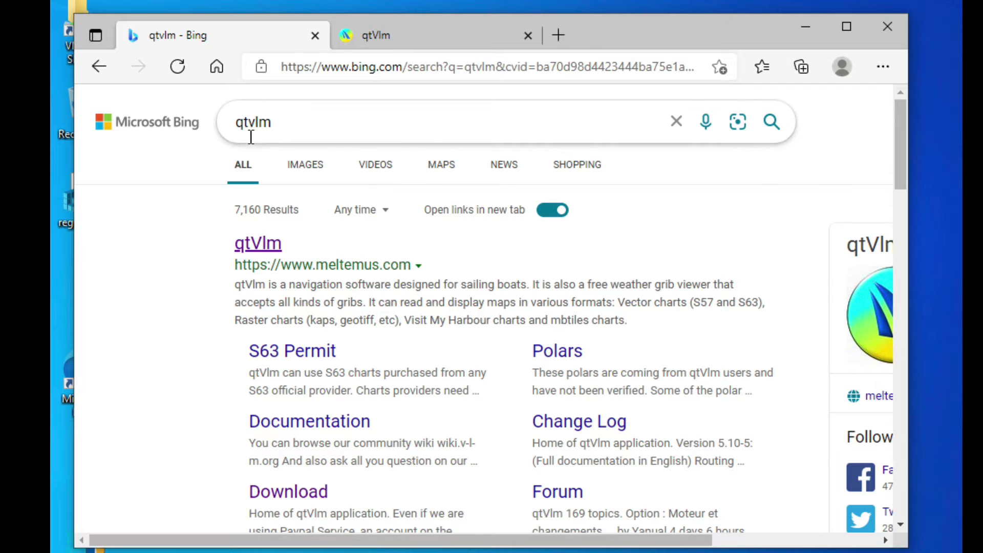
pyautogui.click(408, 34)
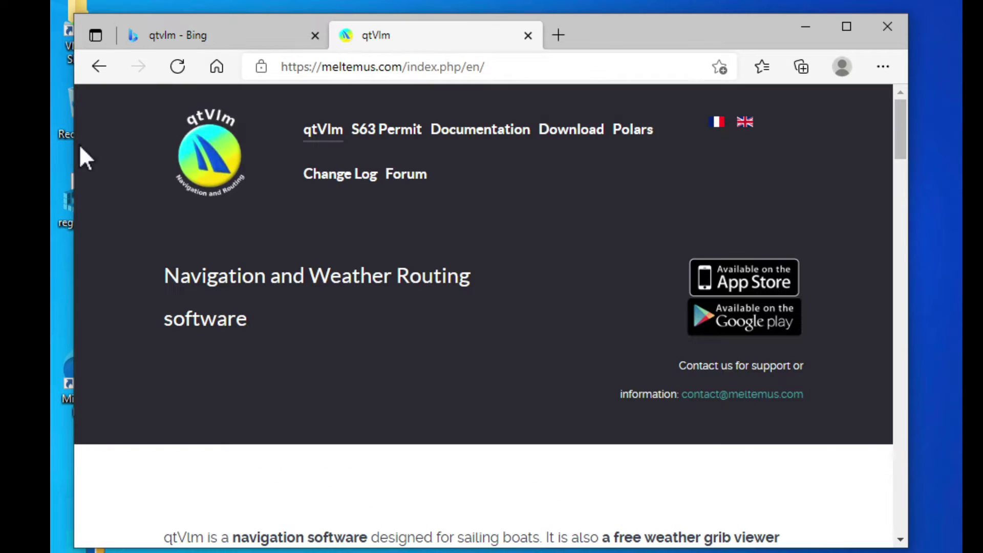
pyautogui.click(577, 132)
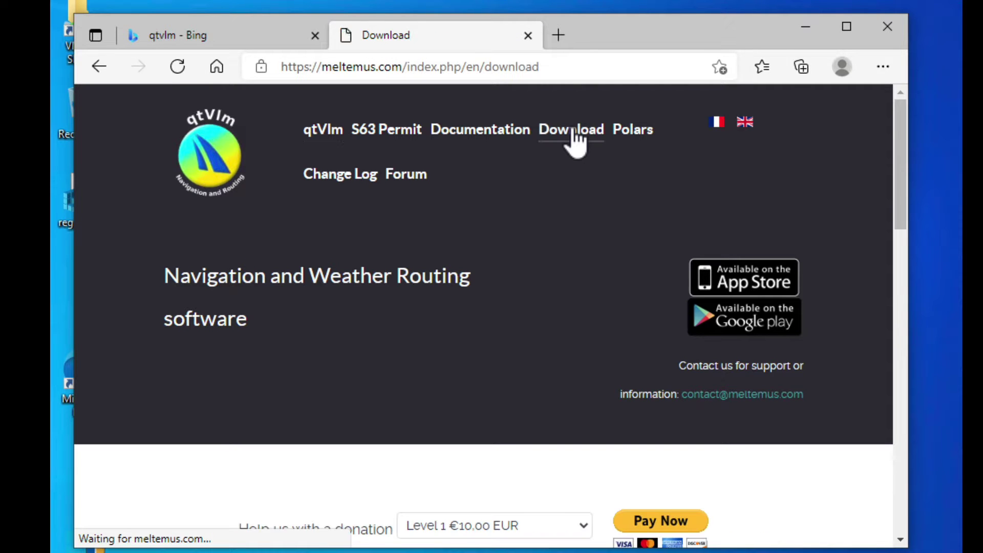
pyautogui.scroll(-8, 563, 240)
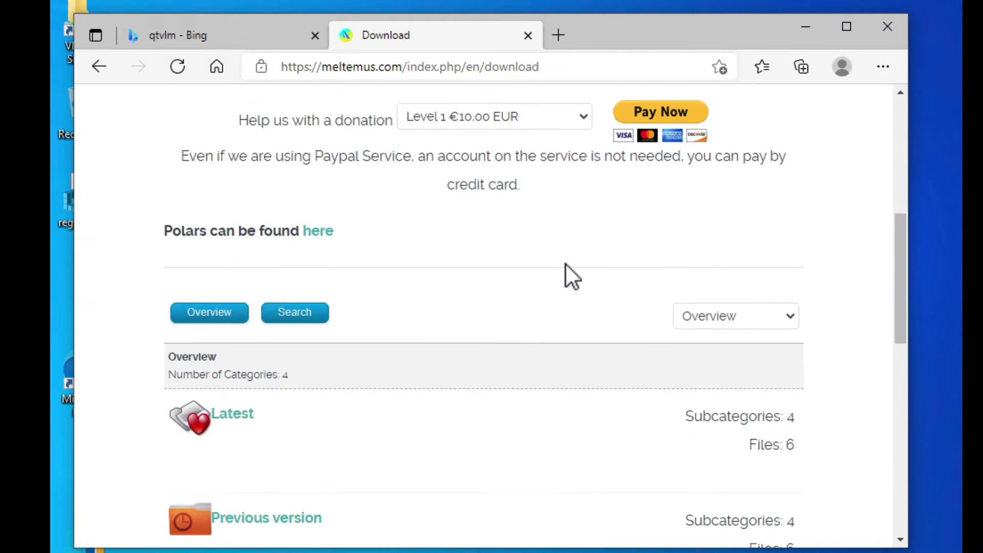
pyautogui.scroll(-4, 566, 264)
pyautogui.scroll(-3, 563, 267)
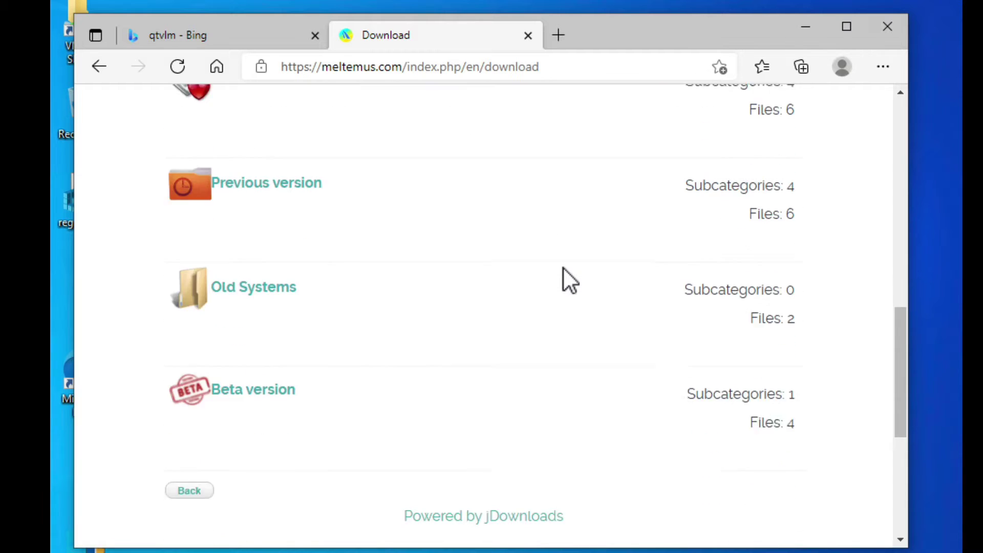
pyautogui.scroll(3, 564, 268)
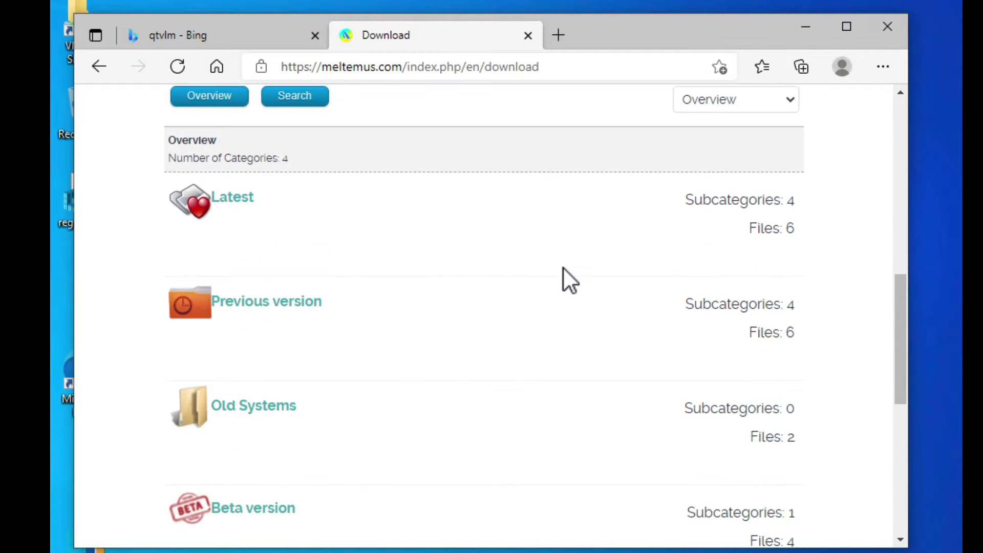
# - Open the Latest downloads category, then its Windows subcategory
pyautogui.click(232, 199)
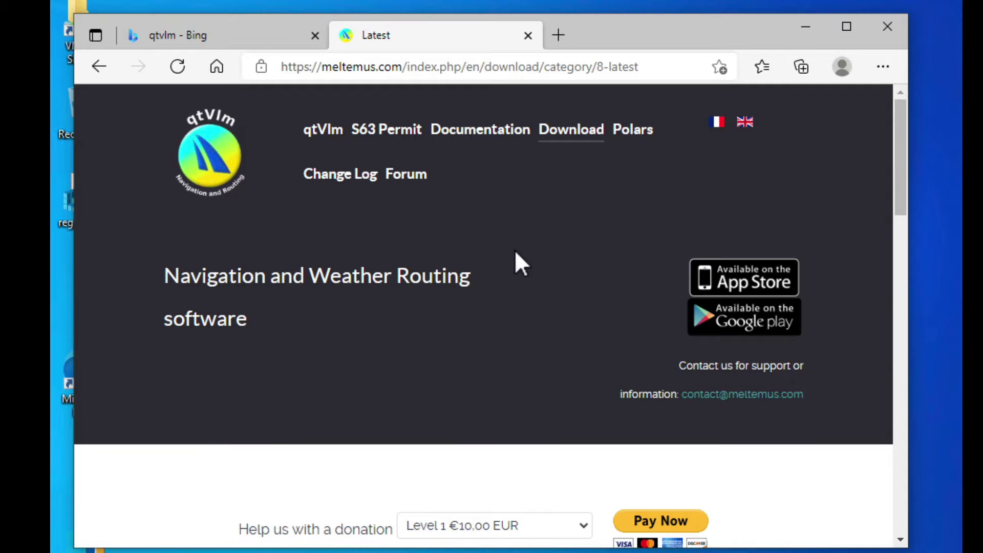
pyautogui.scroll(-8, 513, 258)
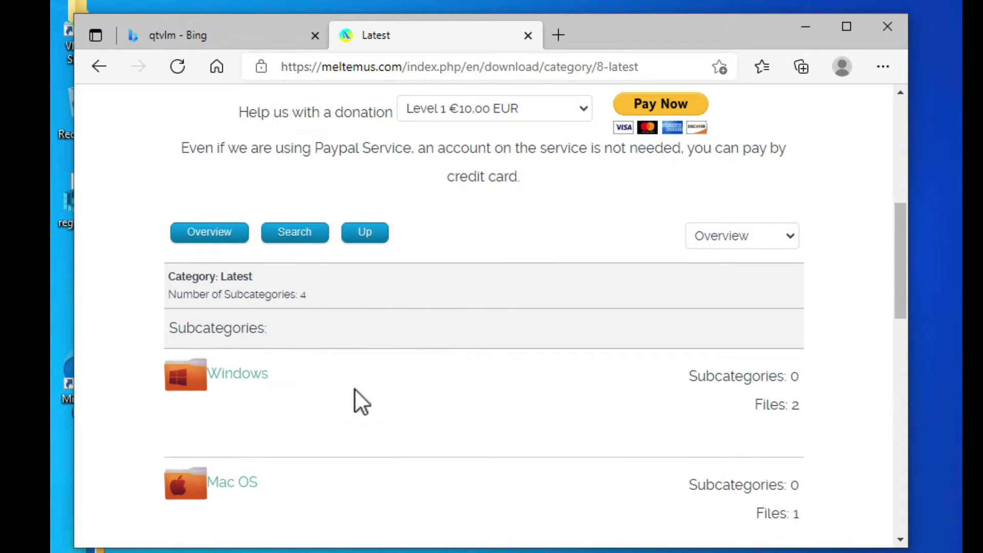
pyautogui.scroll(-3, 353, 402)
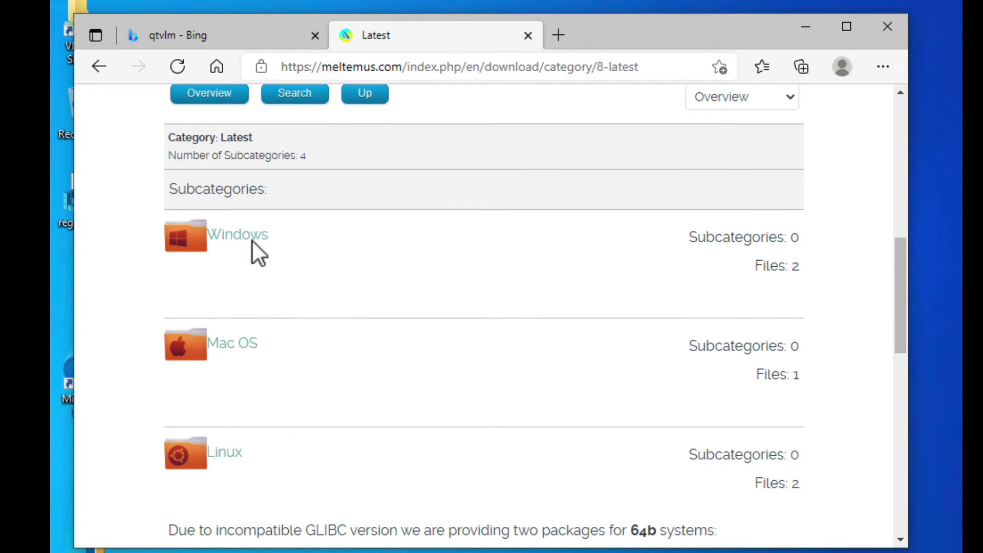
pyautogui.click(231, 239)
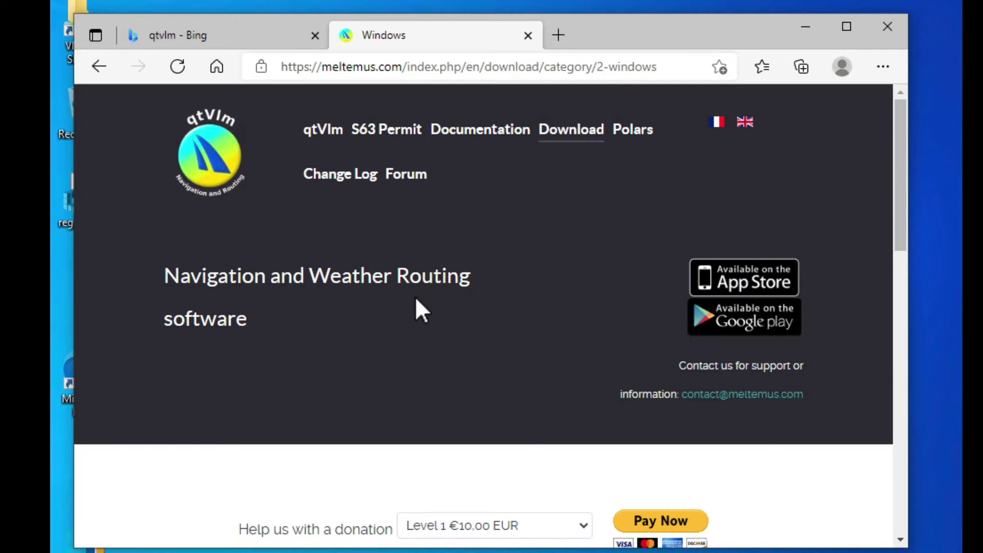
pyautogui.scroll(-8, 416, 300)
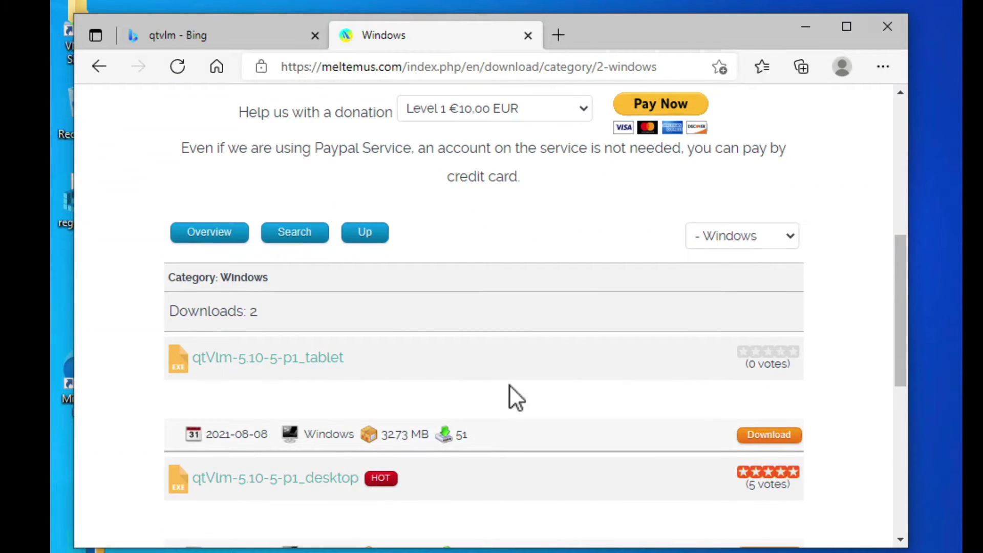
pyautogui.scroll(-3, 493, 366)
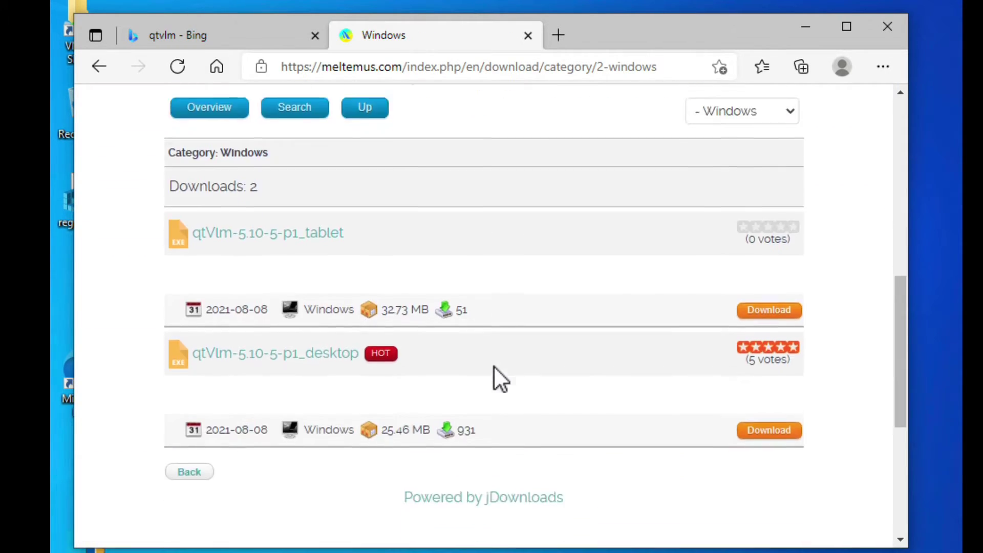
pyautogui.scroll(-2, 494, 366)
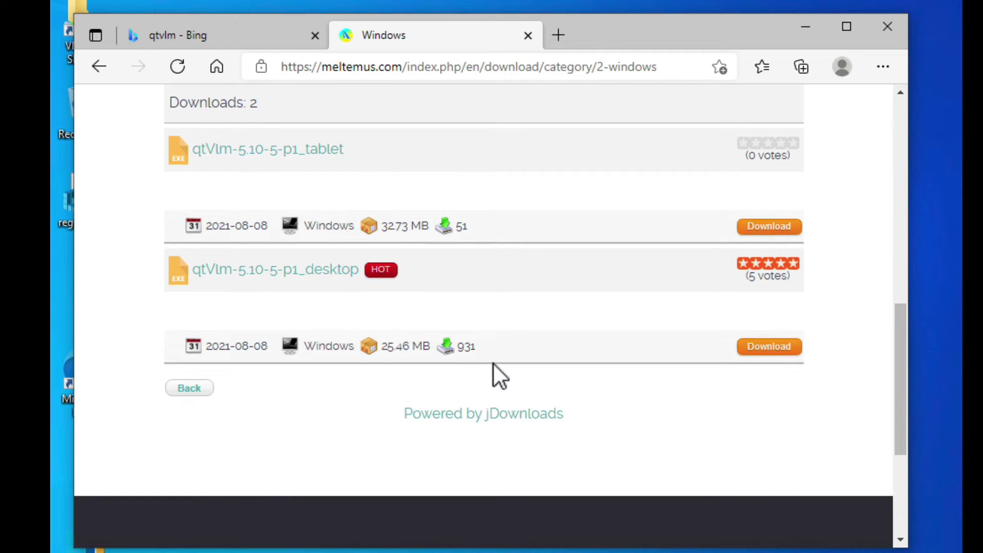
# - Start downloading the qtVlm-5.10-5-p1_desktop installer from its summary page
pyautogui.click(247, 271)
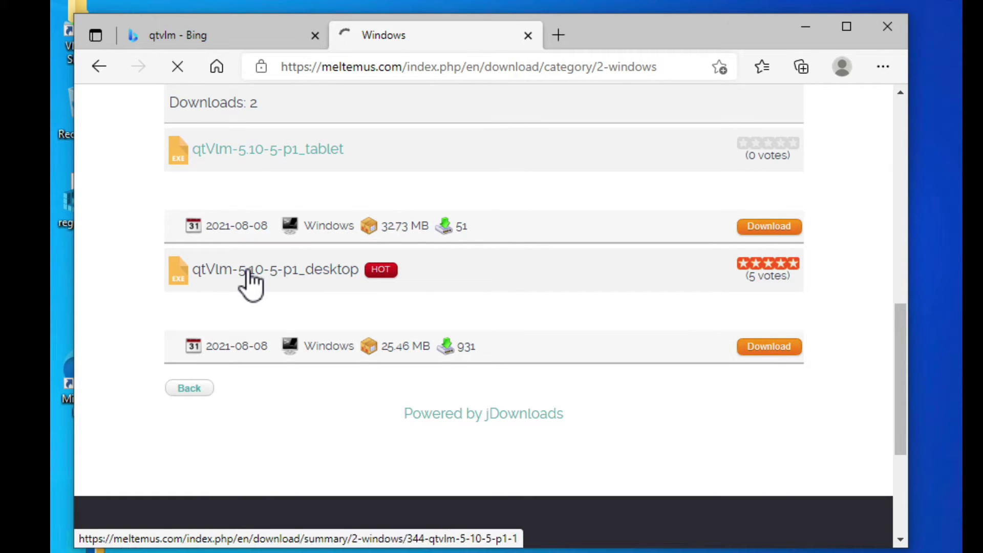
pyautogui.scroll(-4, 473, 333)
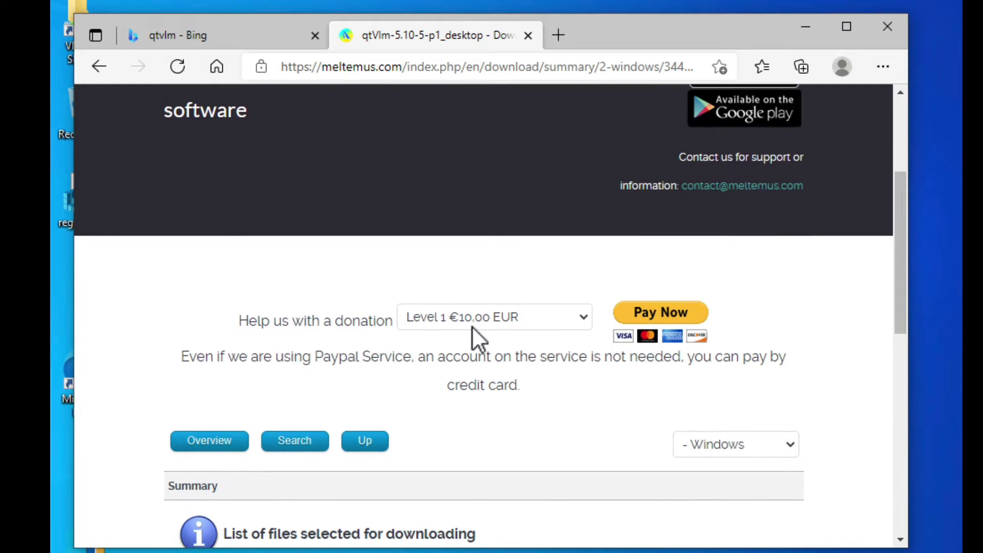
pyautogui.scroll(-6, 468, 330)
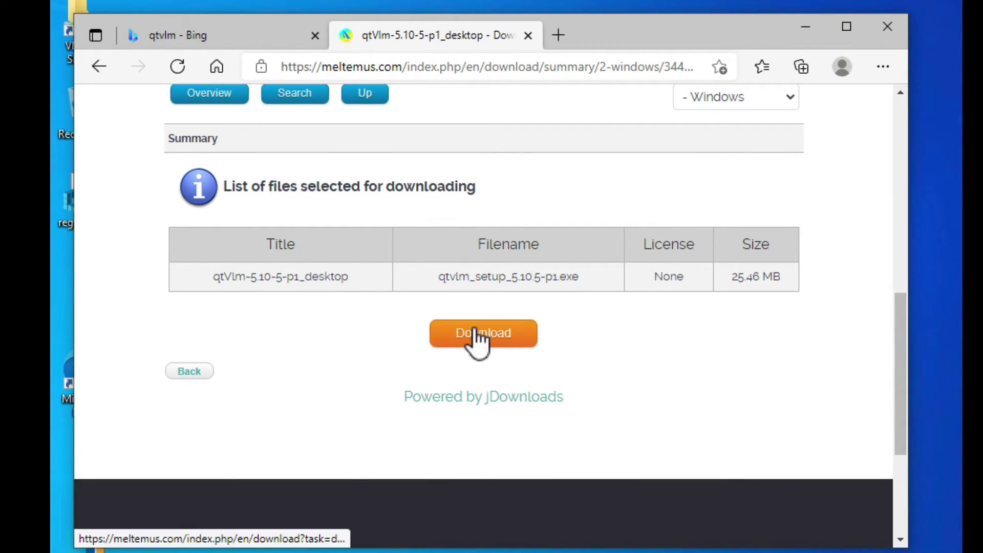
pyautogui.click(474, 336)
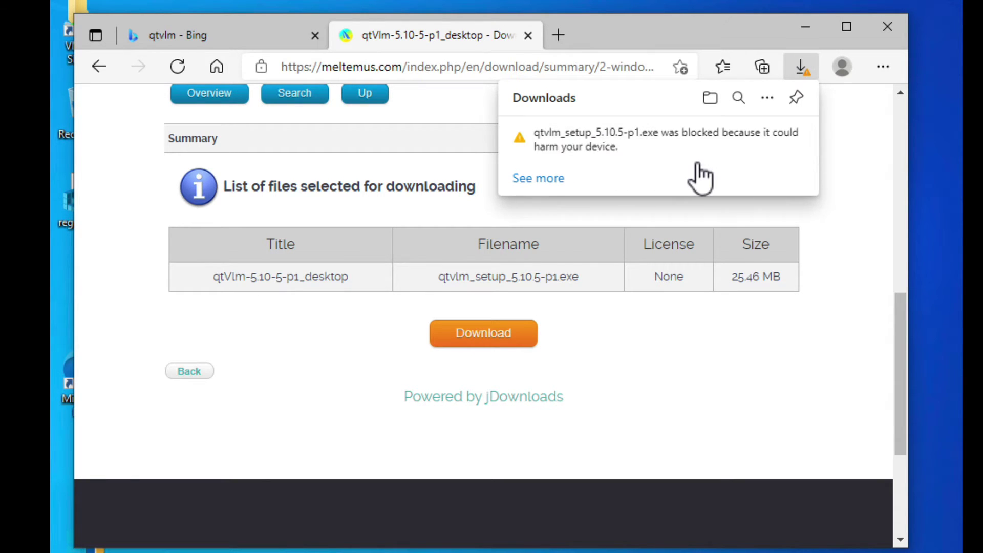
# - Choose Keep, then Keep anyway, for the blocked qtvlm_setup_5.10.5-p1.exe download
pyautogui.moveTo(614, 156)
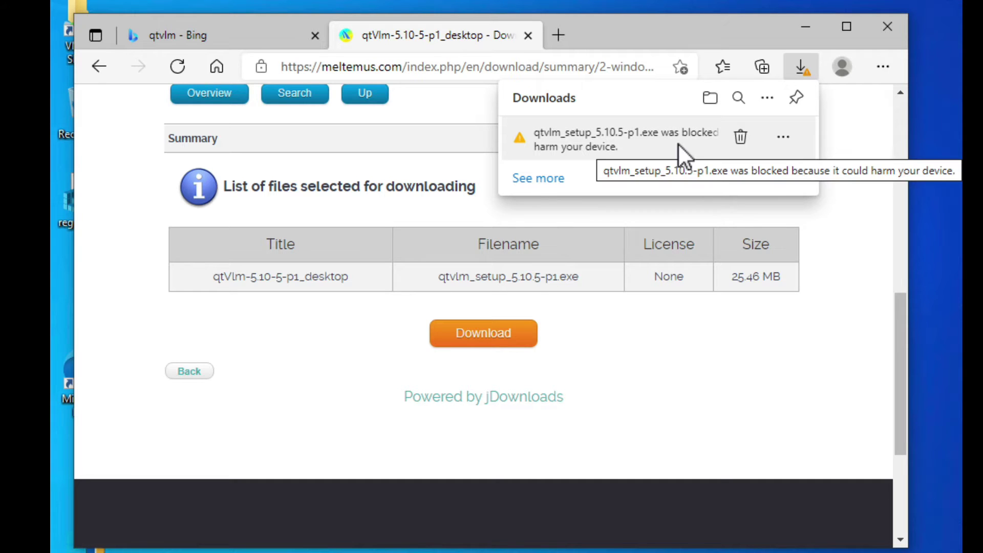
pyautogui.click(784, 137)
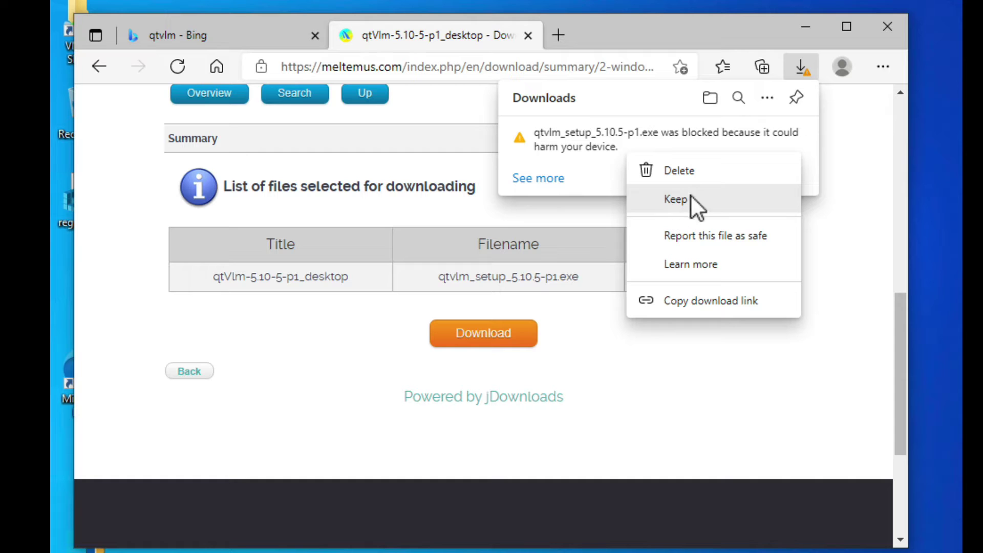
pyautogui.click(590, 193)
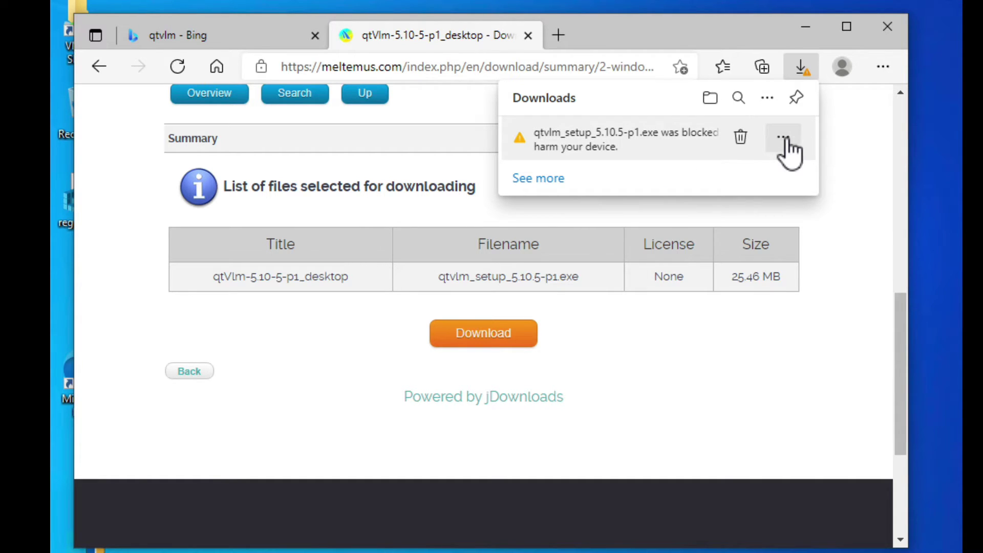
pyautogui.click(783, 137)
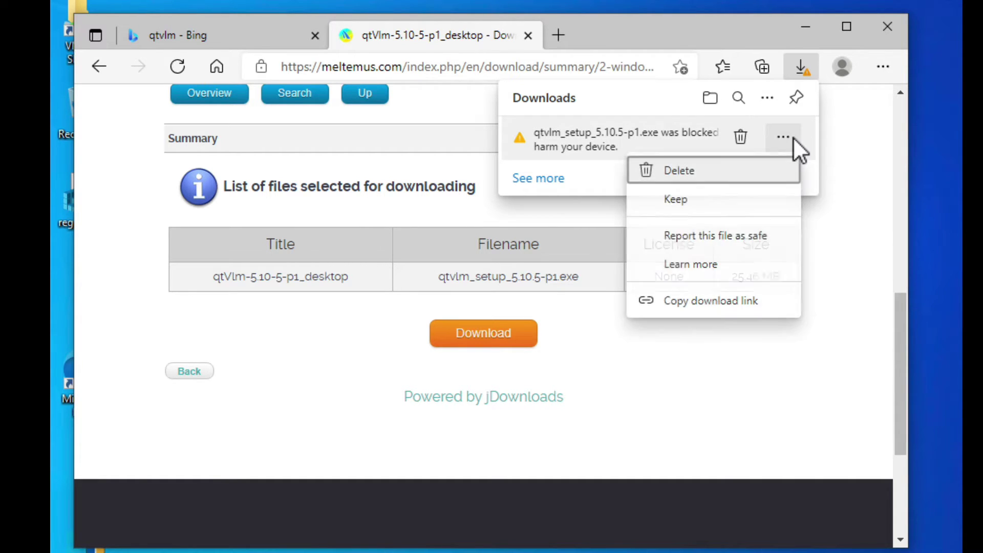
pyautogui.click(675, 200)
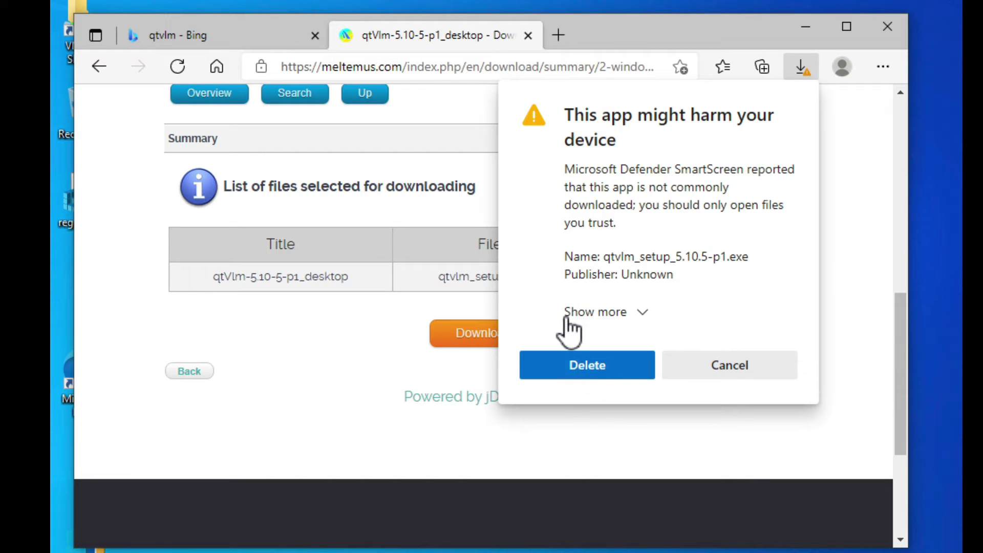
pyautogui.click(598, 313)
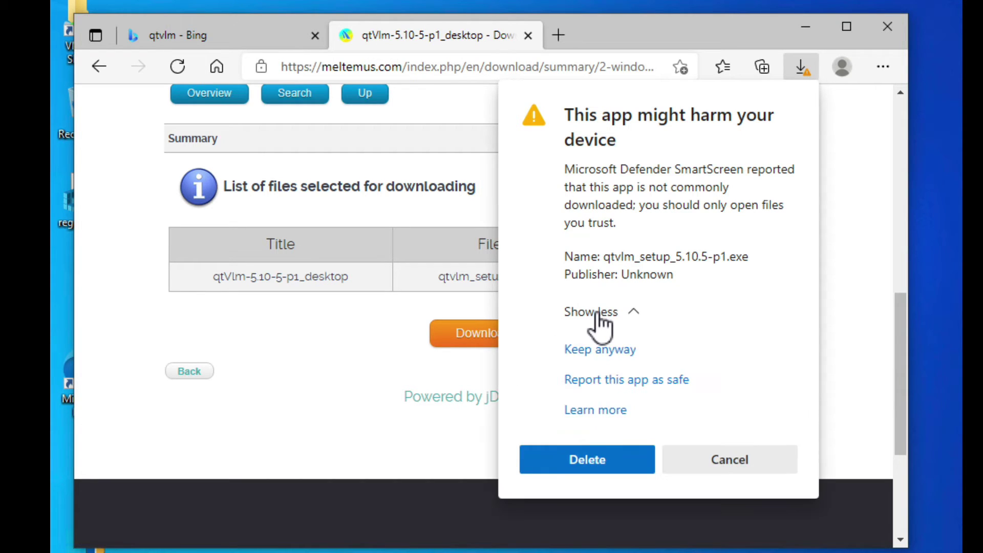
pyautogui.click(619, 351)
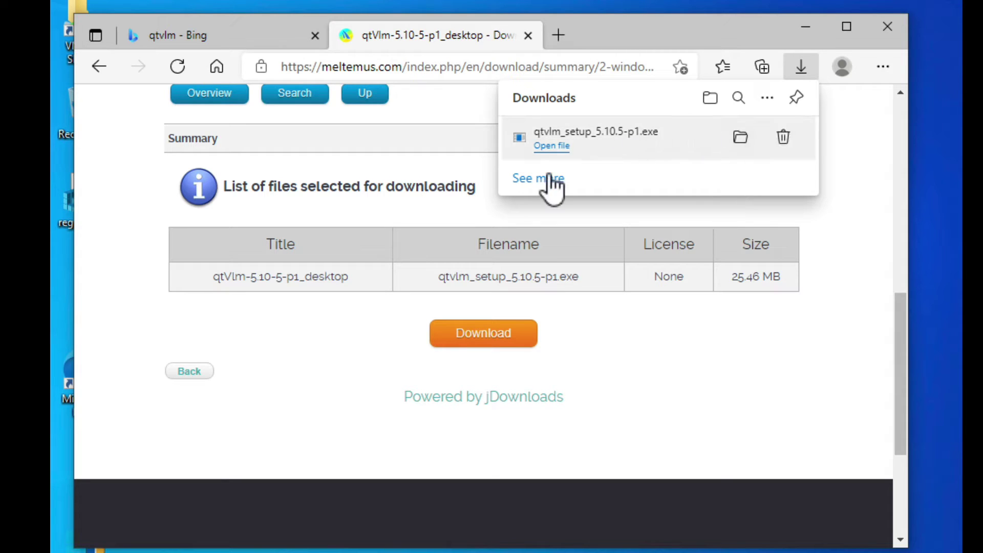
# - Run the downloaded installer, approve the security and UAC prompts, and confirm English as setup language
pyautogui.click(552, 147)
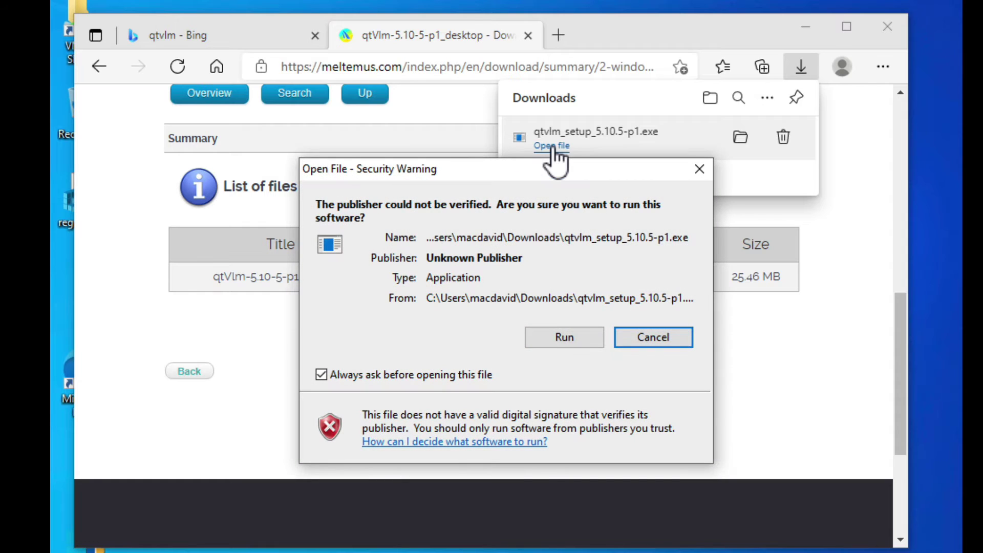
pyautogui.click(567, 339)
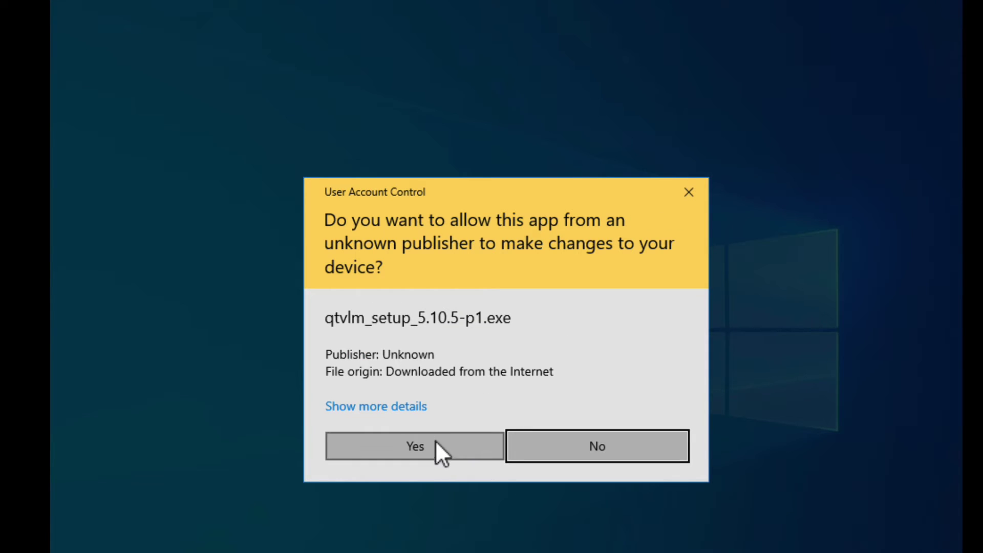
pyautogui.click(428, 441)
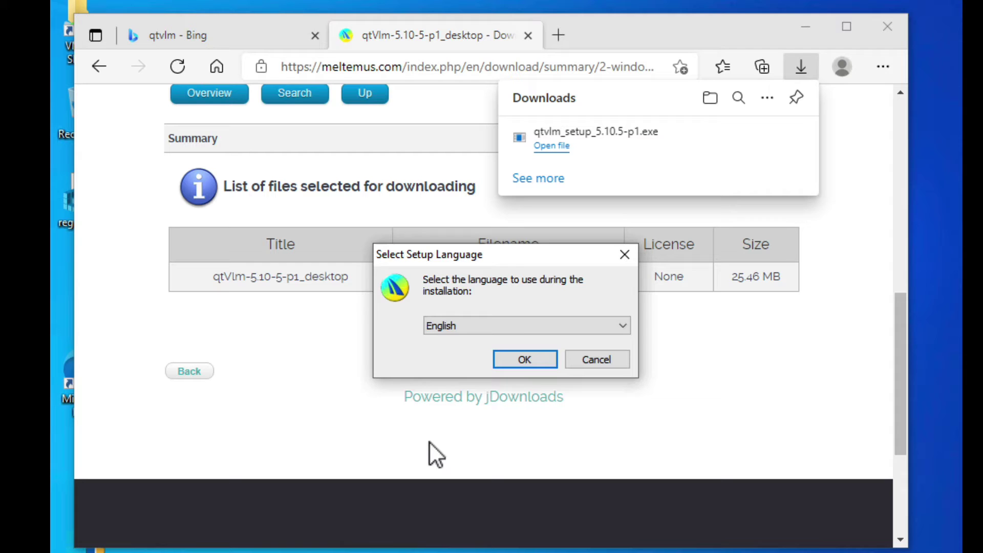
pyautogui.click(533, 359)
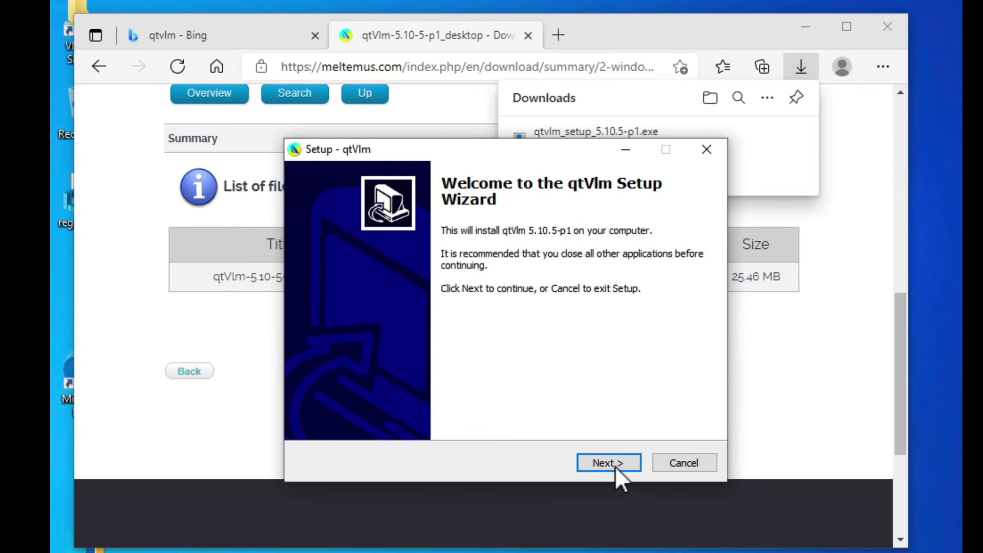
# - Install qtVlm to C:\Program Files\qtVlm with the default Start Menu folder and a desktop icon, then launch it
pyautogui.click(609, 463)
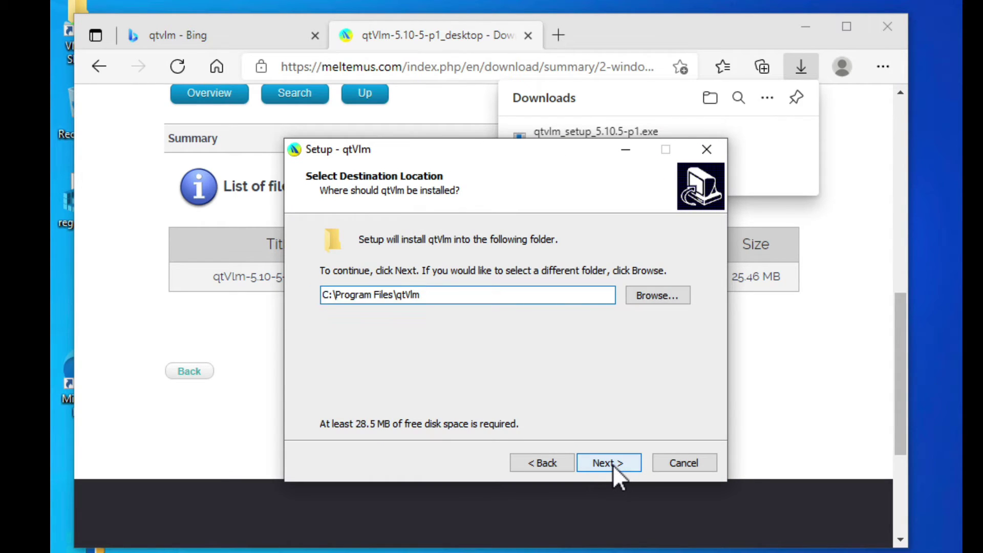
pyautogui.click(609, 463)
pyautogui.click(608, 462)
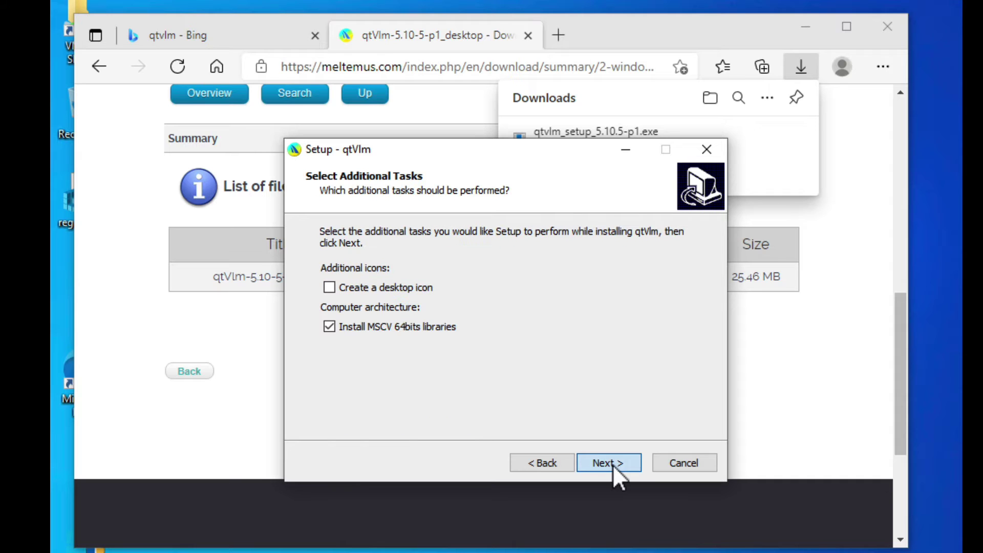
pyautogui.click(403, 287)
pyautogui.click(614, 467)
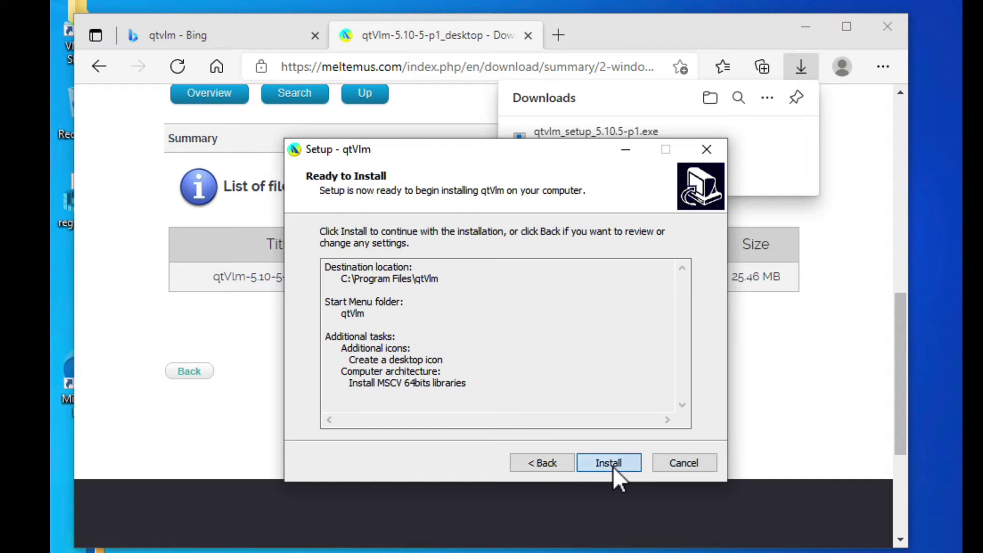
pyautogui.click(614, 467)
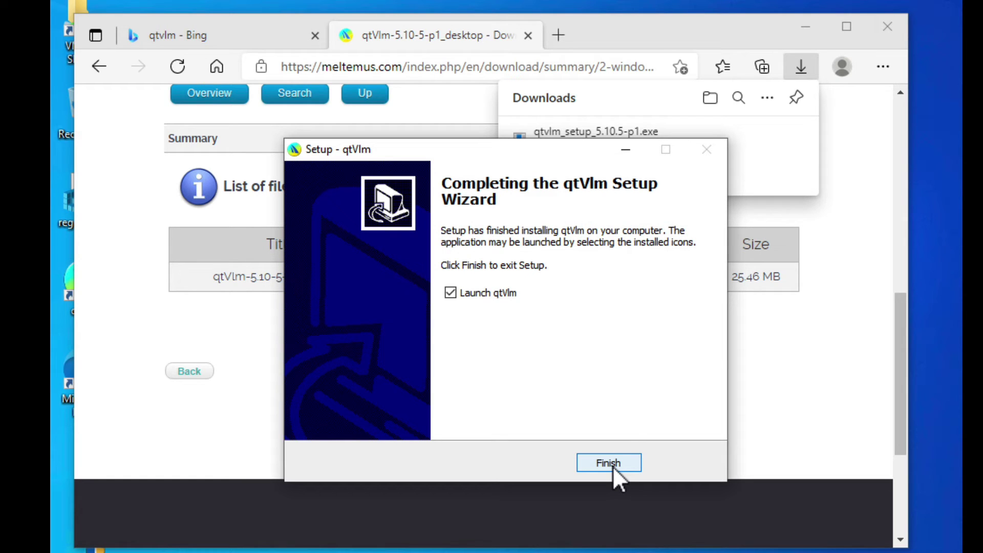
pyautogui.click(614, 467)
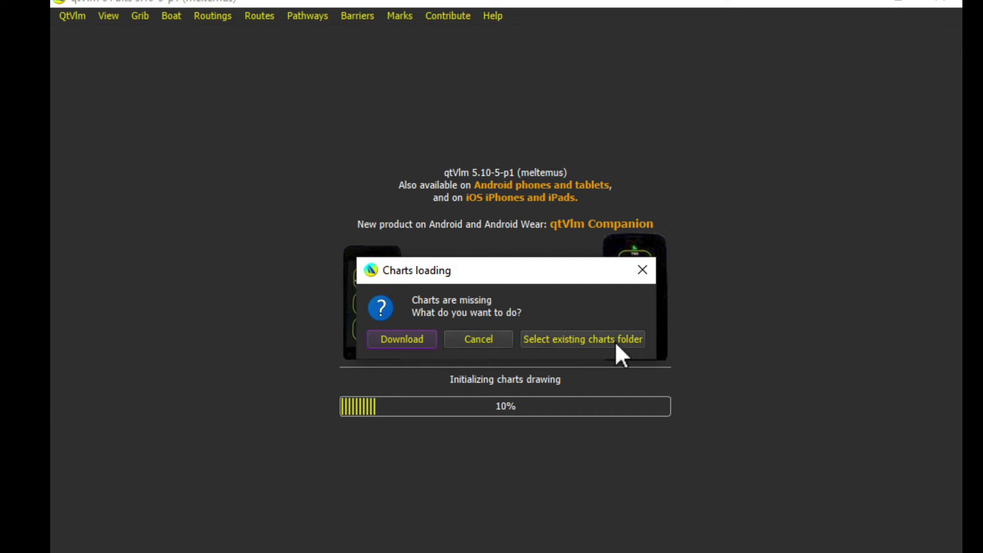
# - Download the missing charts, zoom out over the coastline, and restore the qtVlm window from full screen
pyautogui.click(402, 339)
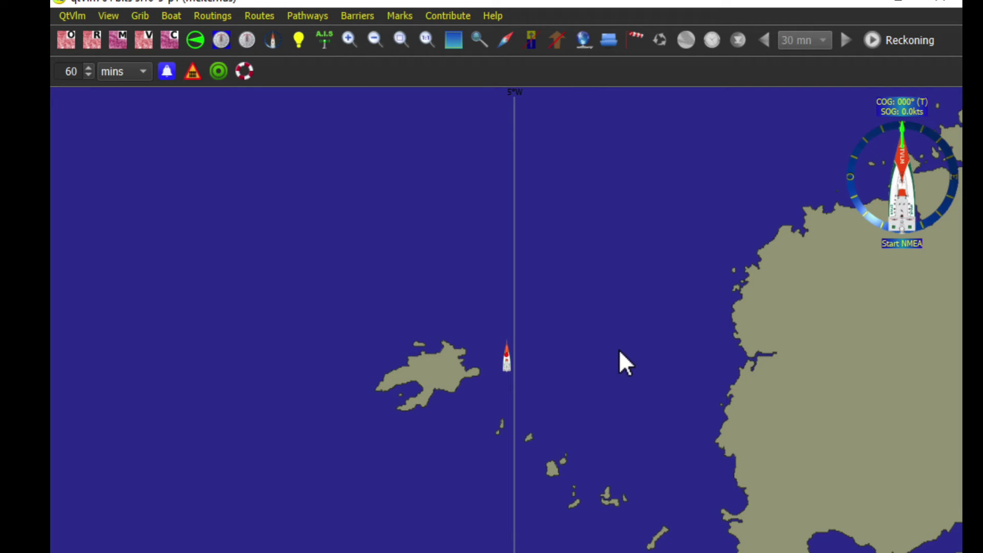
pyautogui.scroll(-3, 618, 349)
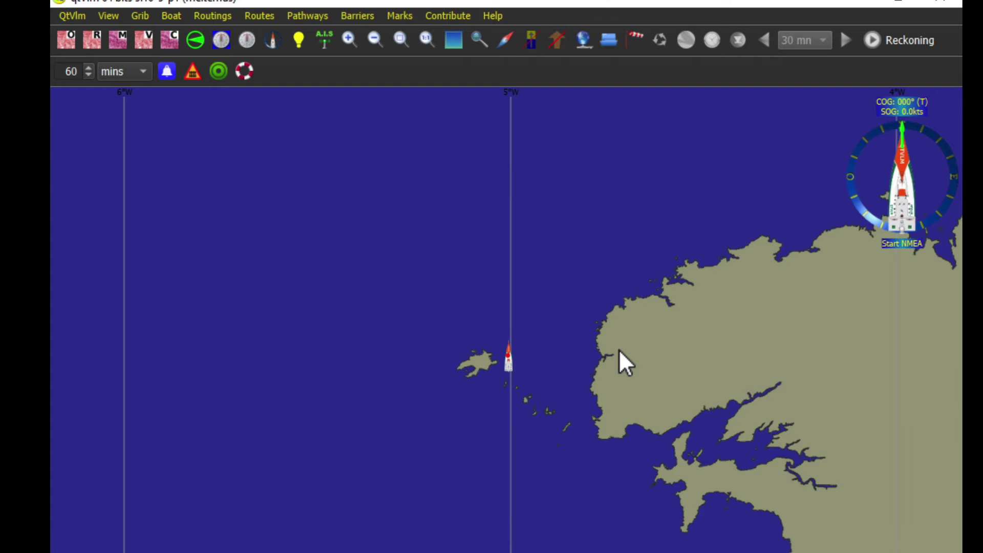
pyautogui.scroll(-1, 619, 349)
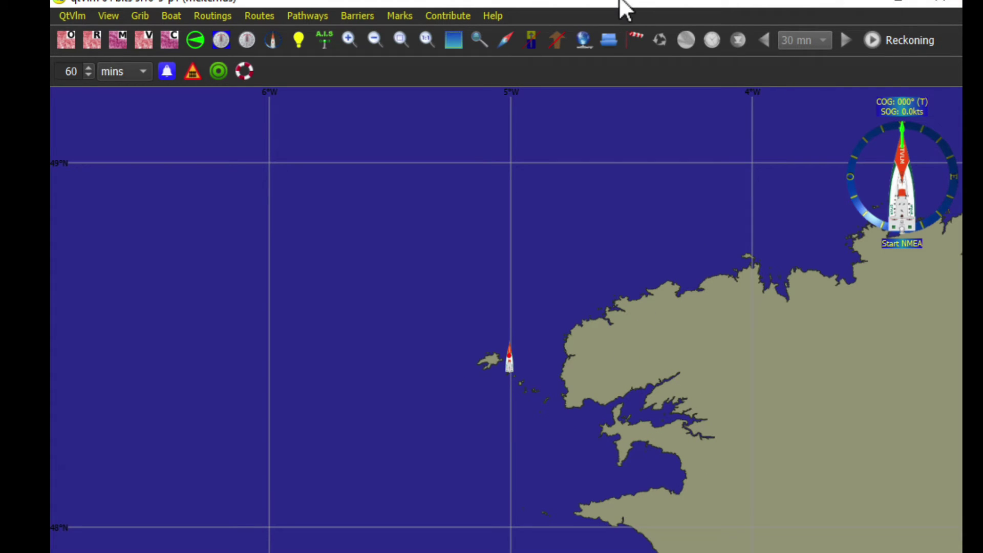
pyautogui.moveTo(621, 9); pyautogui.dragTo(620, 16)
# - Close qtVlm, minimize Edge, open File Explorer with Win+E, and relaunch qtVlm from its desktop icon
pyautogui.click(731, 11)
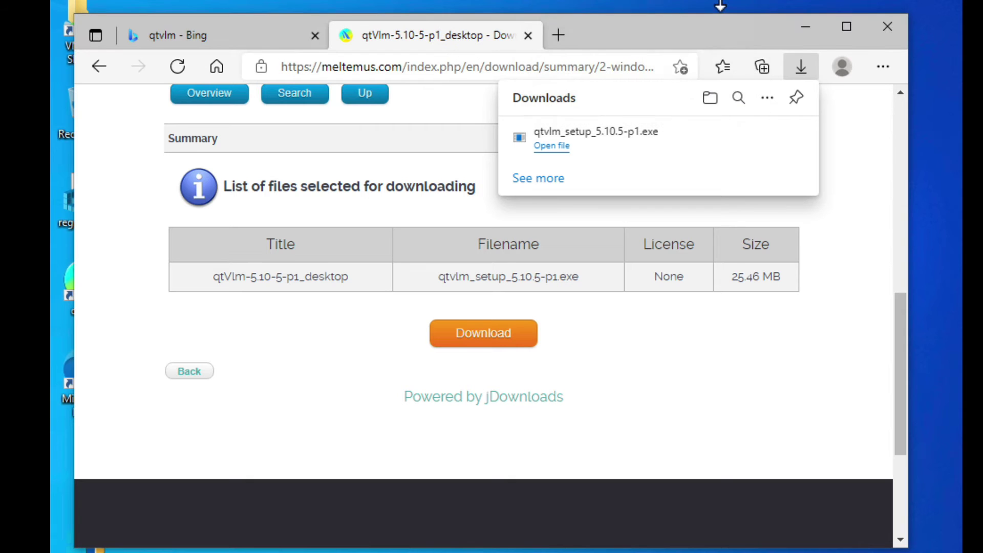
pyautogui.click(807, 26)
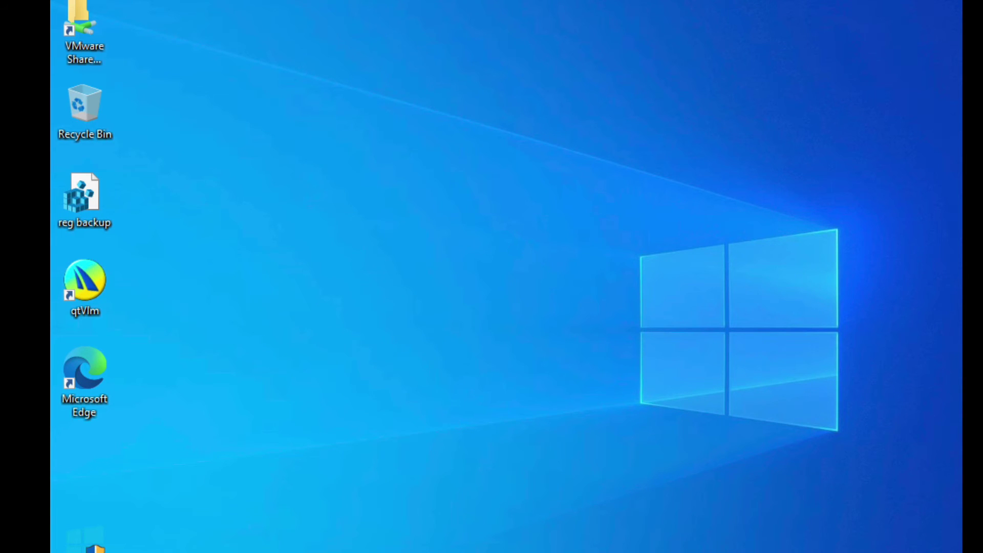
pyautogui.press('super+e')
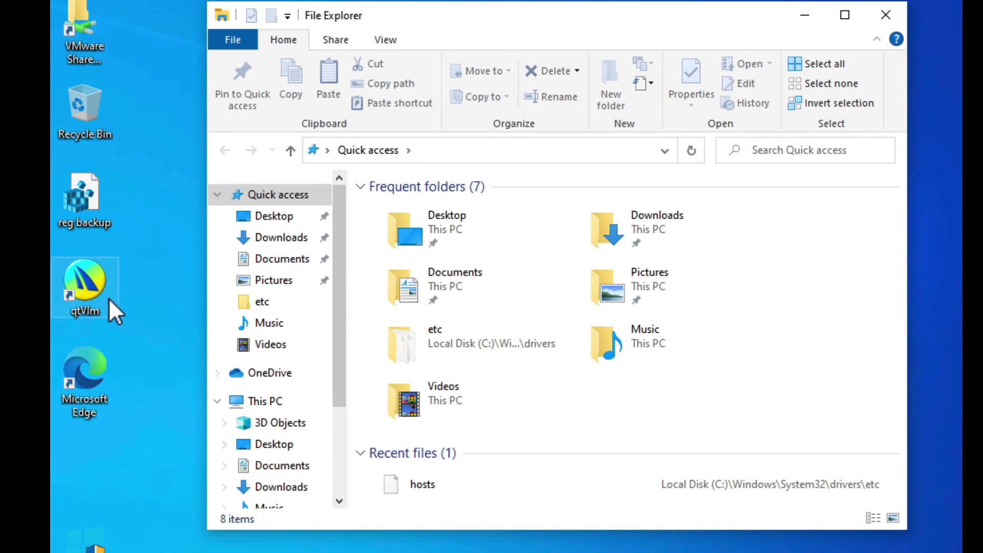
pyautogui.doubleClick(82, 290)
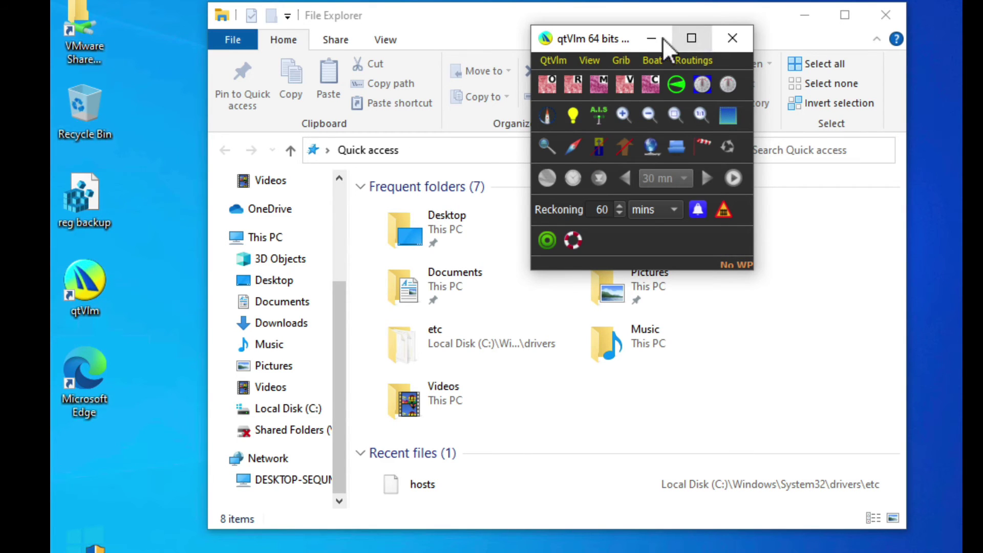
# - Move the qtVlm window left and resize it to fill most of the screen, then close it
pyautogui.moveTo(603, 38); pyautogui.dragTo(374, 33)
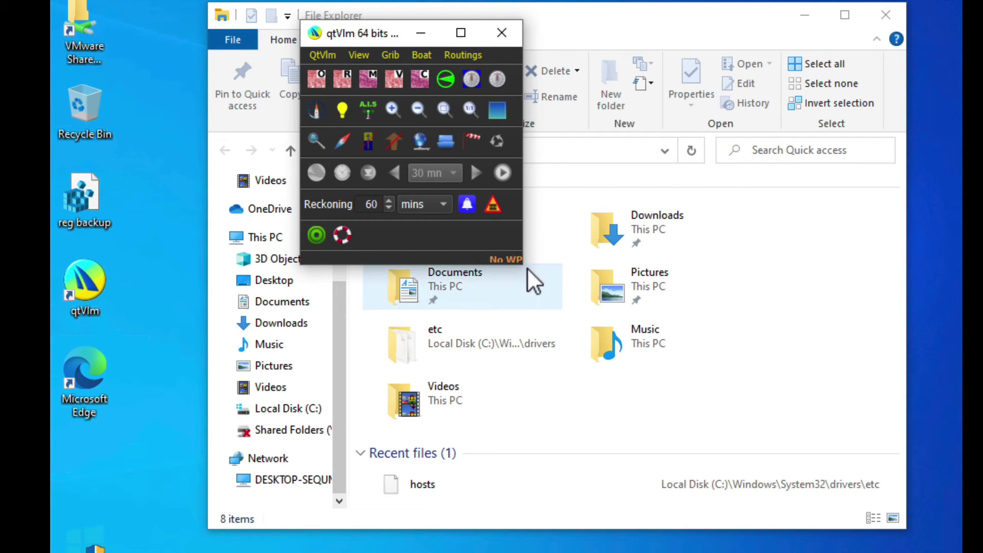
pyautogui.moveTo(514, 255); pyautogui.dragTo(961, 511)
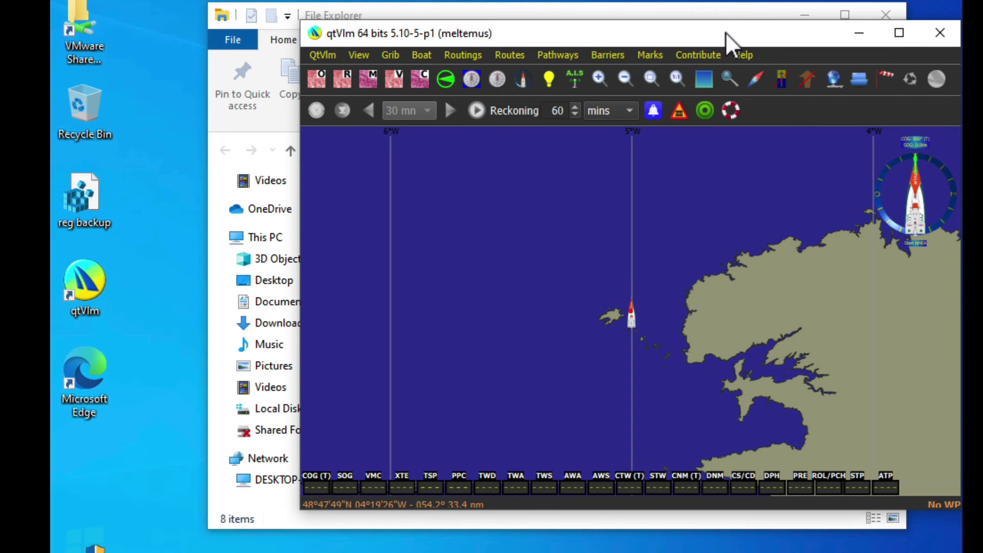
pyautogui.moveTo(726, 33); pyautogui.dragTo(570, 32)
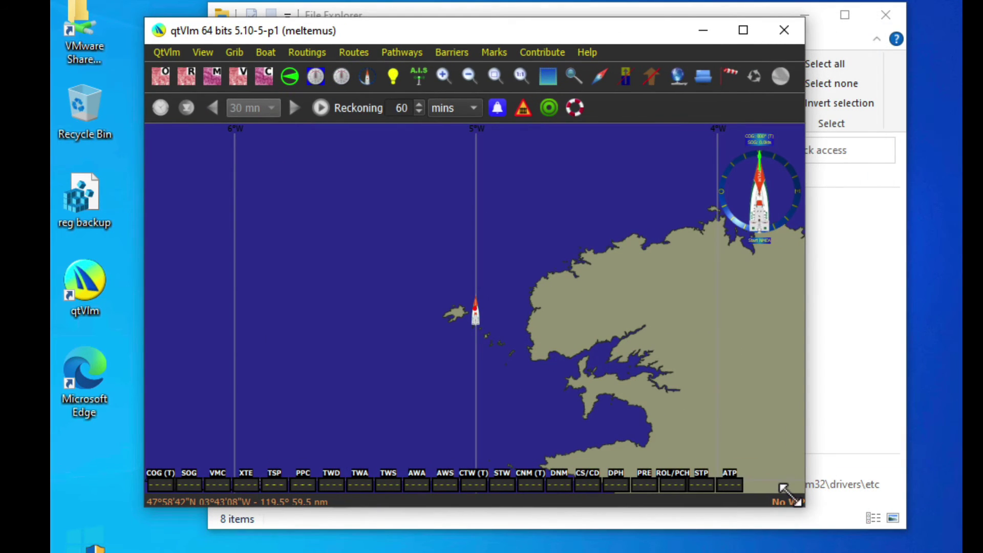
pyautogui.click(814, 499)
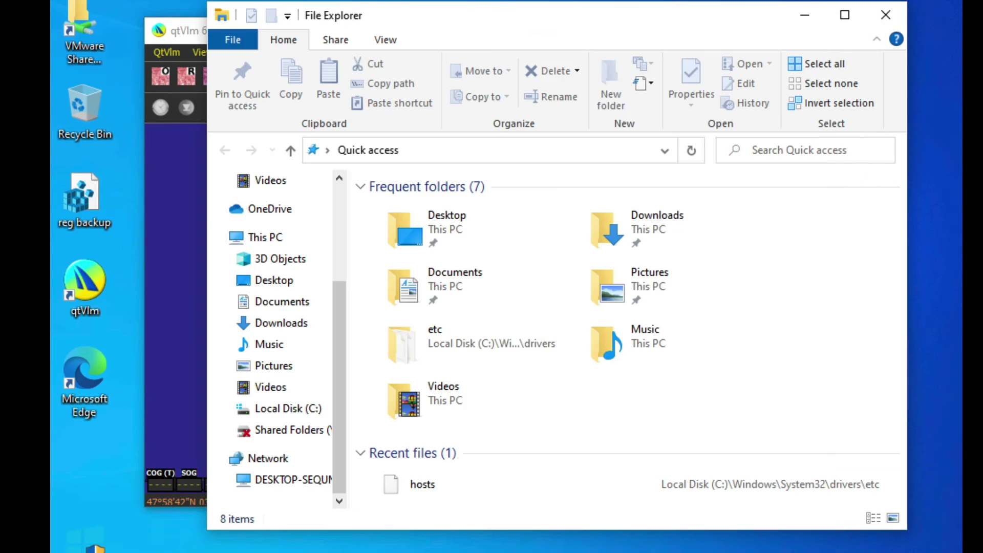
pyautogui.click(186, 182)
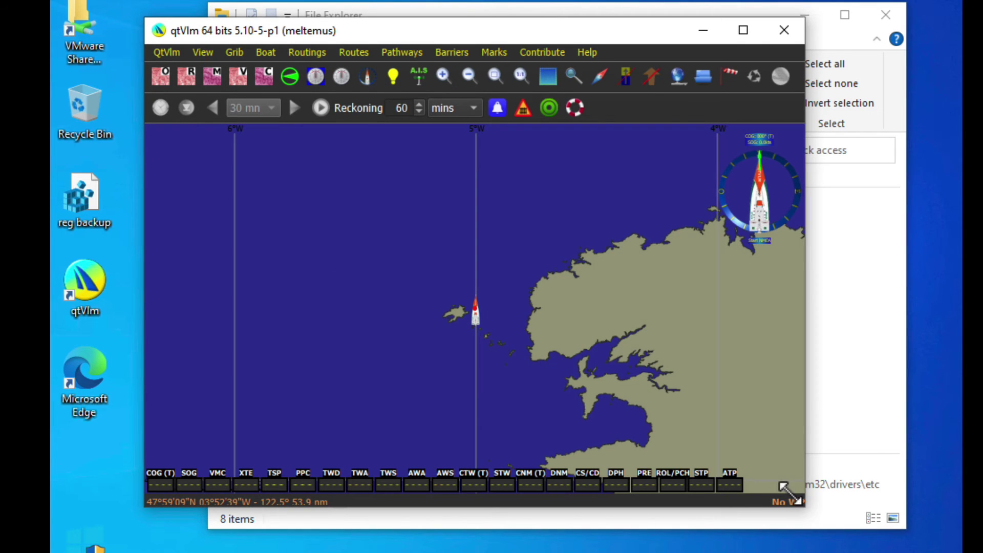
pyautogui.moveTo(801, 503); pyautogui.dragTo(922, 552)
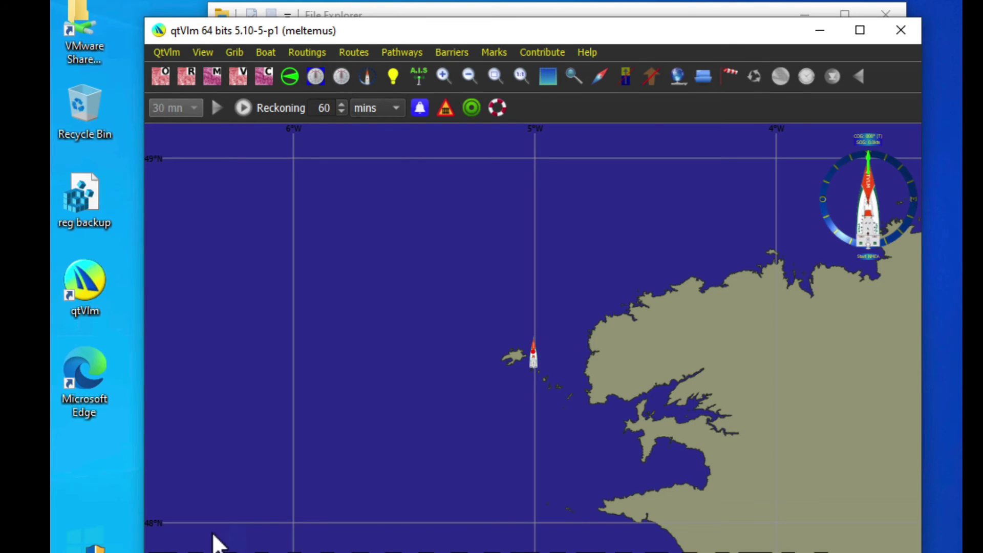
pyautogui.click(899, 29)
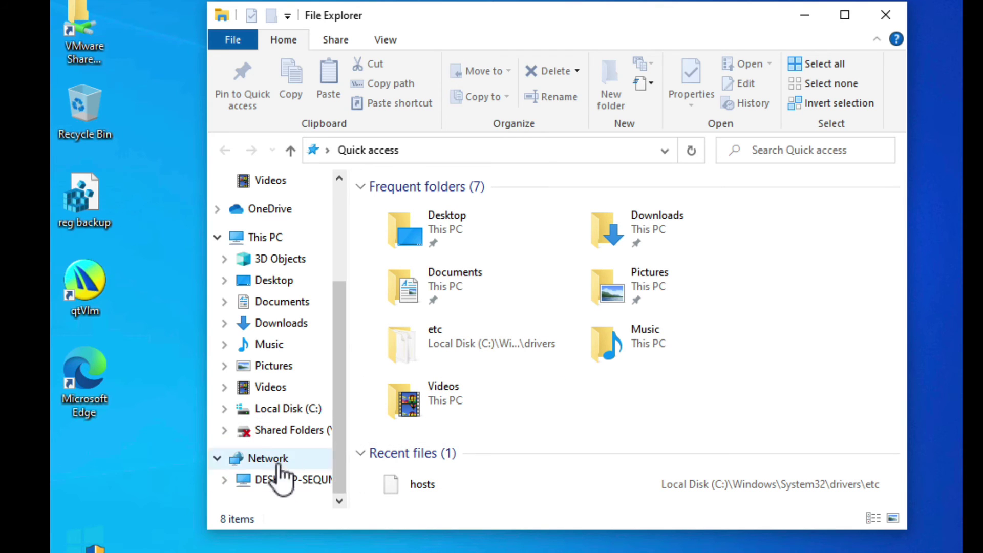
# - Open Local Disk (C:) > Program Files and select the 345 MB qtVlm folder to view its details
pyautogui.click(275, 409)
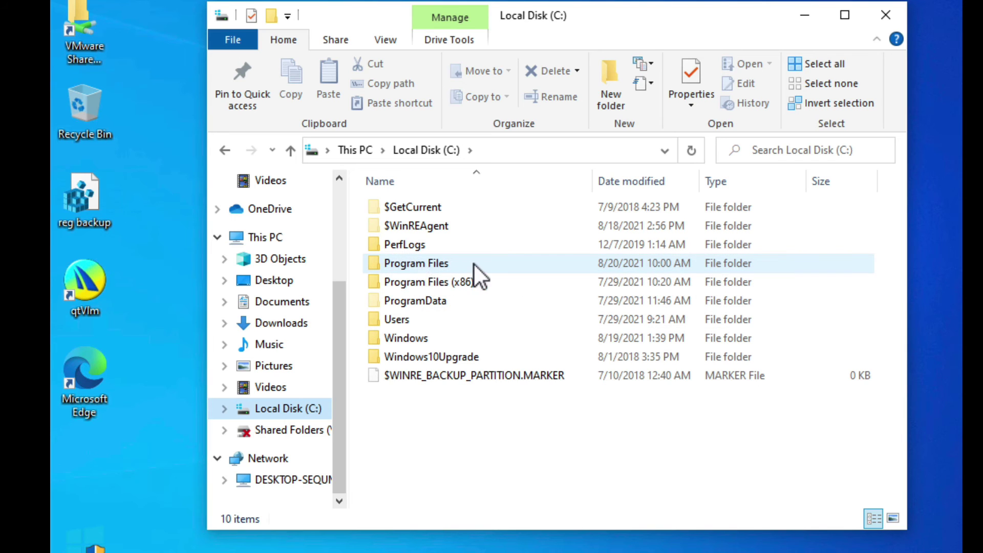
pyautogui.doubleClick(398, 263)
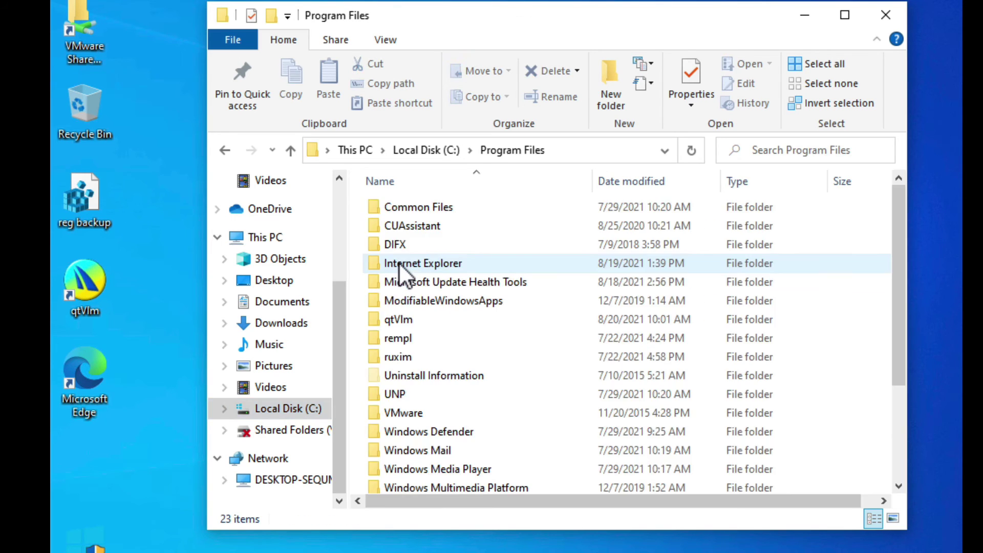
pyautogui.click(388, 318)
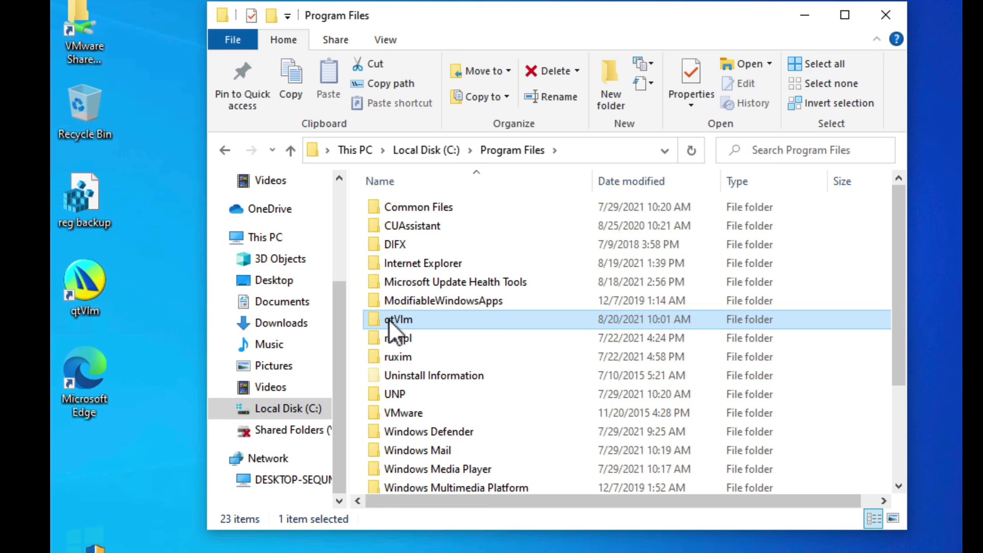
pyautogui.moveTo(371, 321)
pyautogui.moveTo(414, 321)
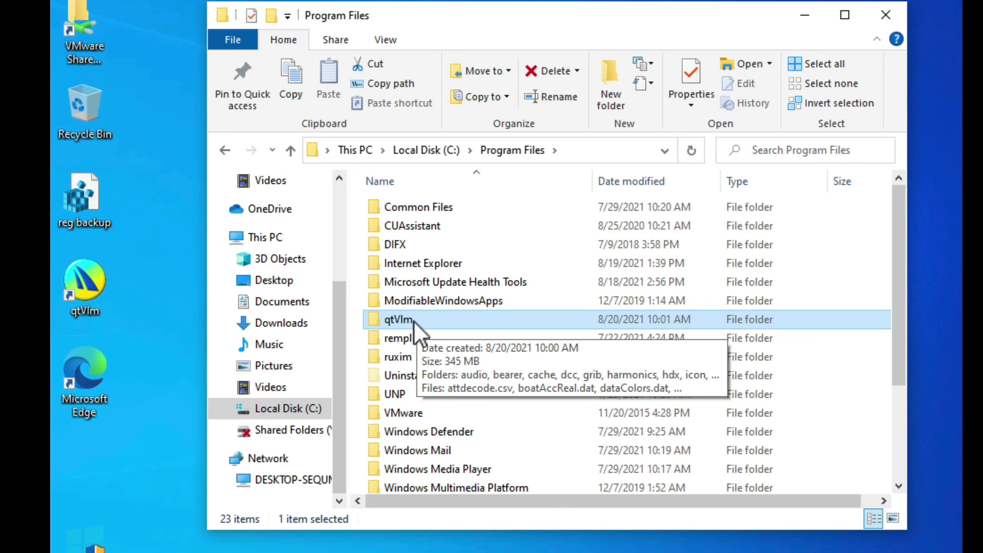
# - Bring up the qtVlm folder's context menu, then dismiss it without choosing an action
pyautogui.rightClick(374, 321)
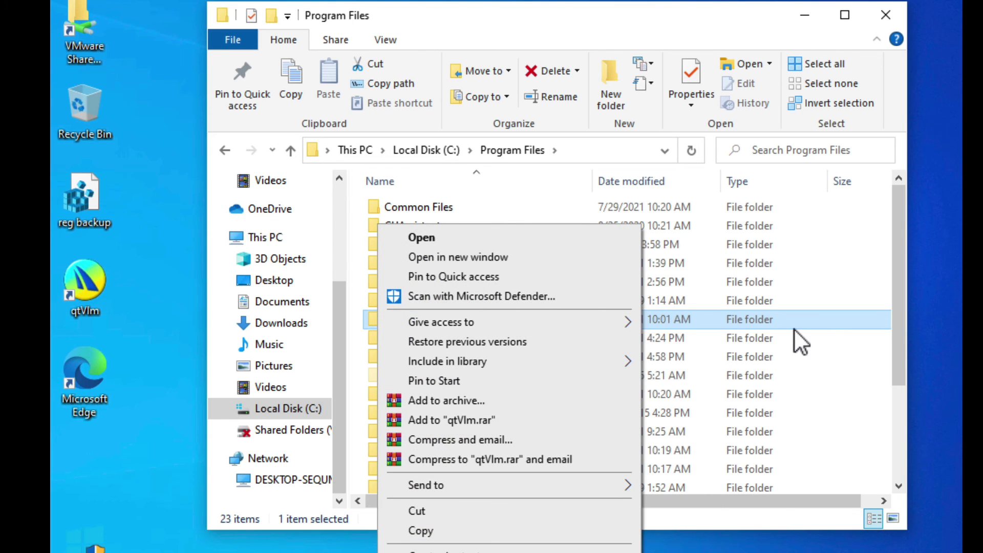
pyautogui.click(828, 321)
pyautogui.moveTo(375, 313)
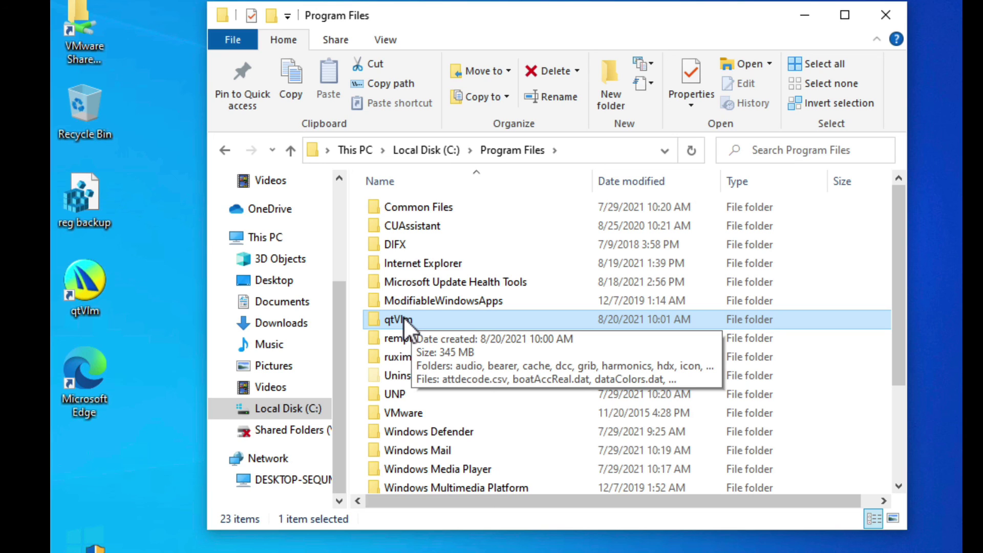
pyautogui.click(886, 14)
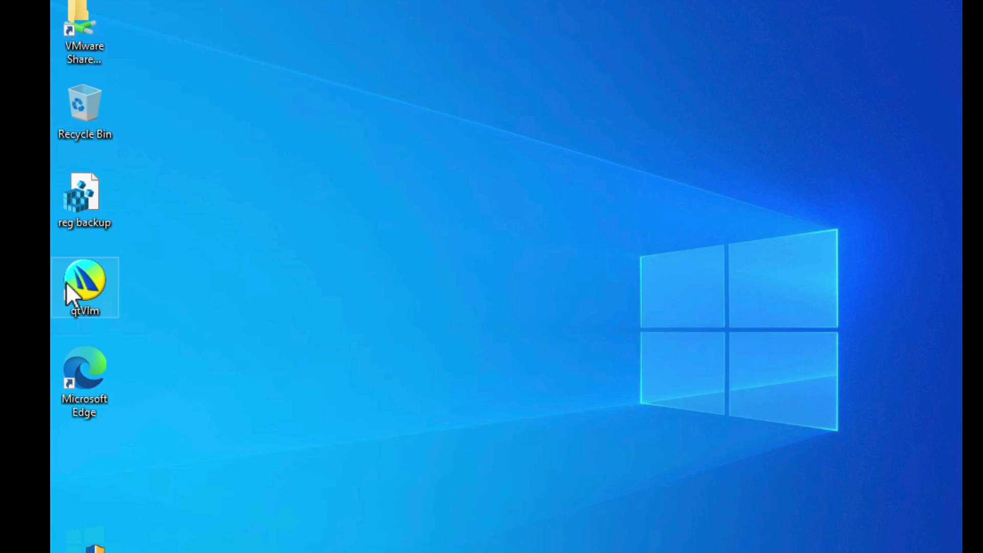